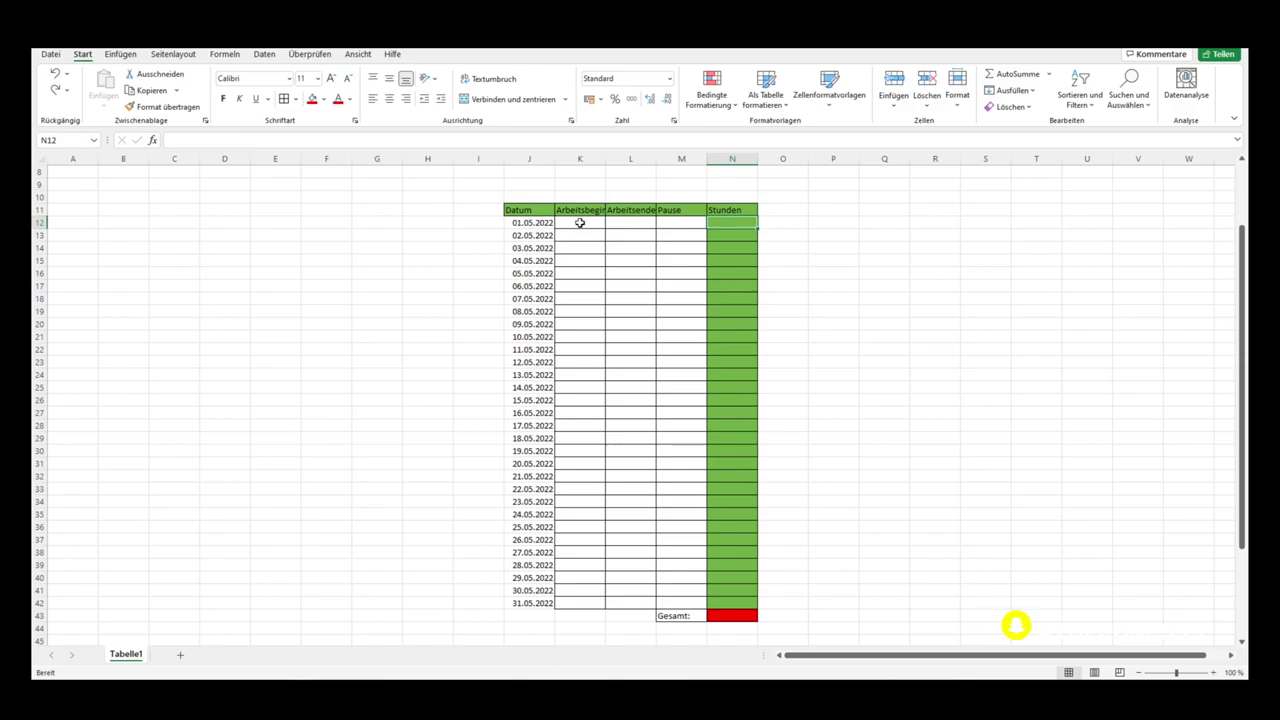
Step: Enter 07:00 start, 15:20 end and 01:00 break in the 01.05.2022 row (K12:M12)
click(578, 222)
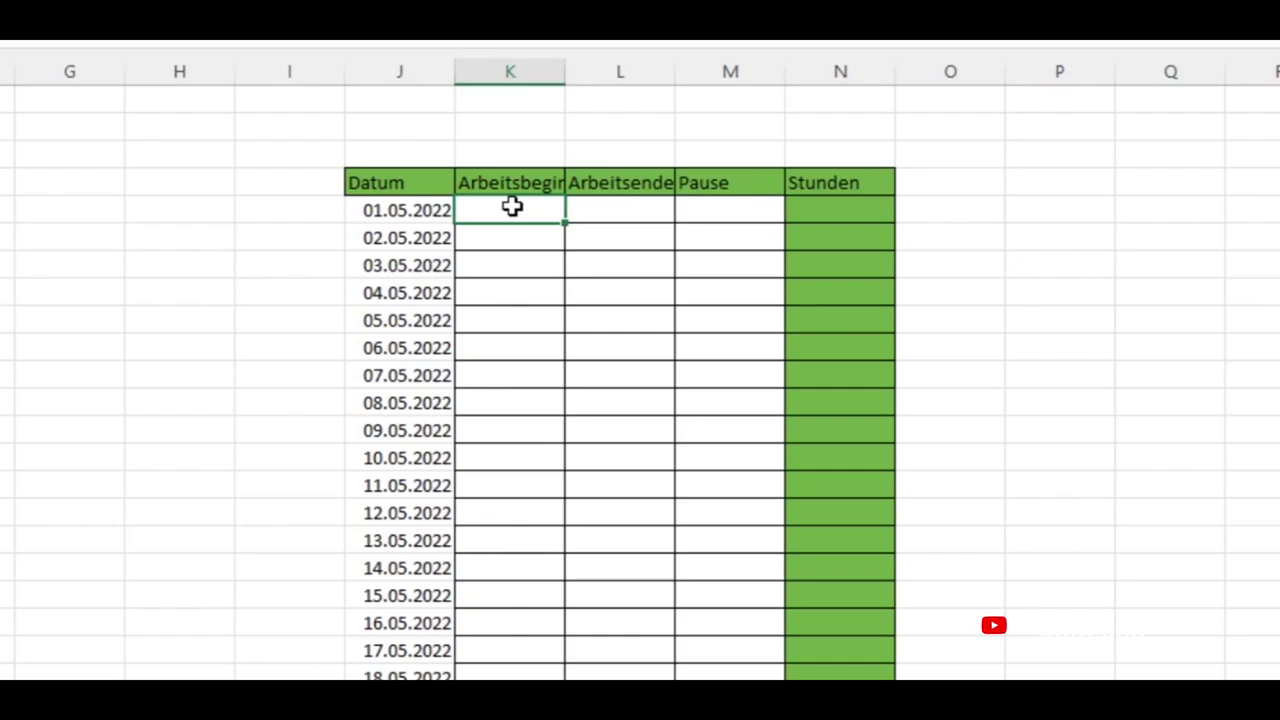
text(7:00)
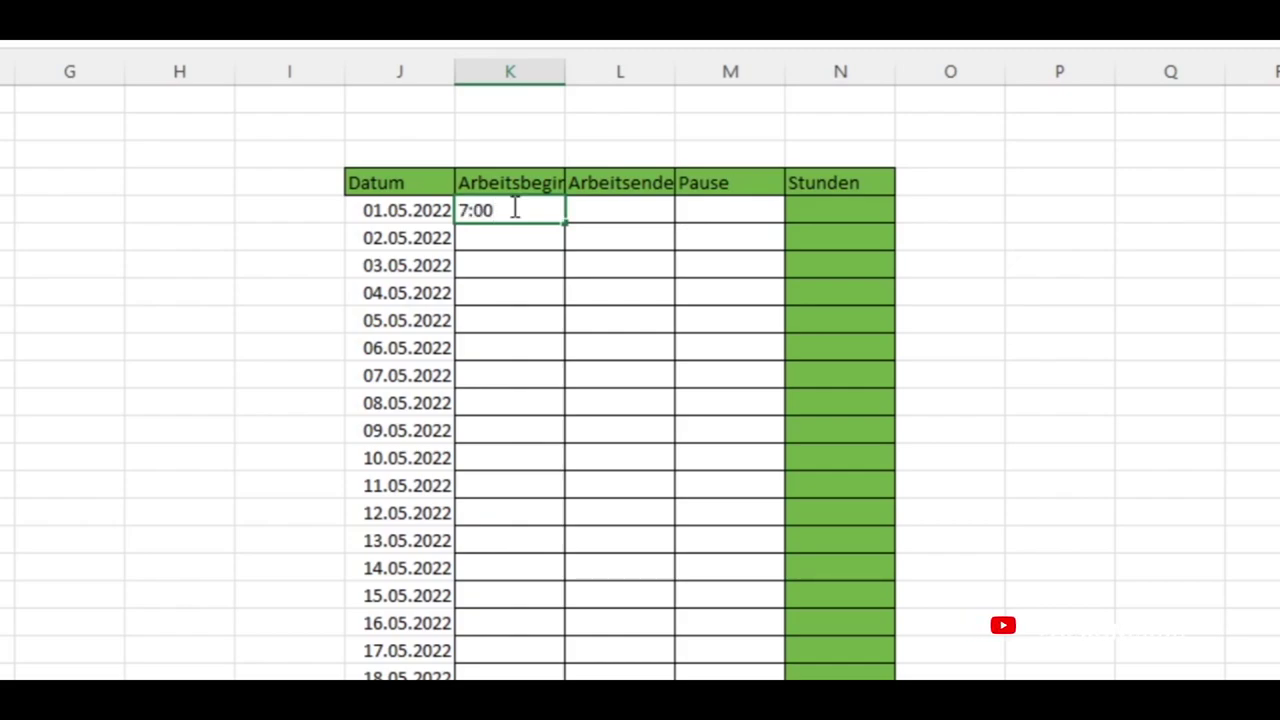
key(Right)
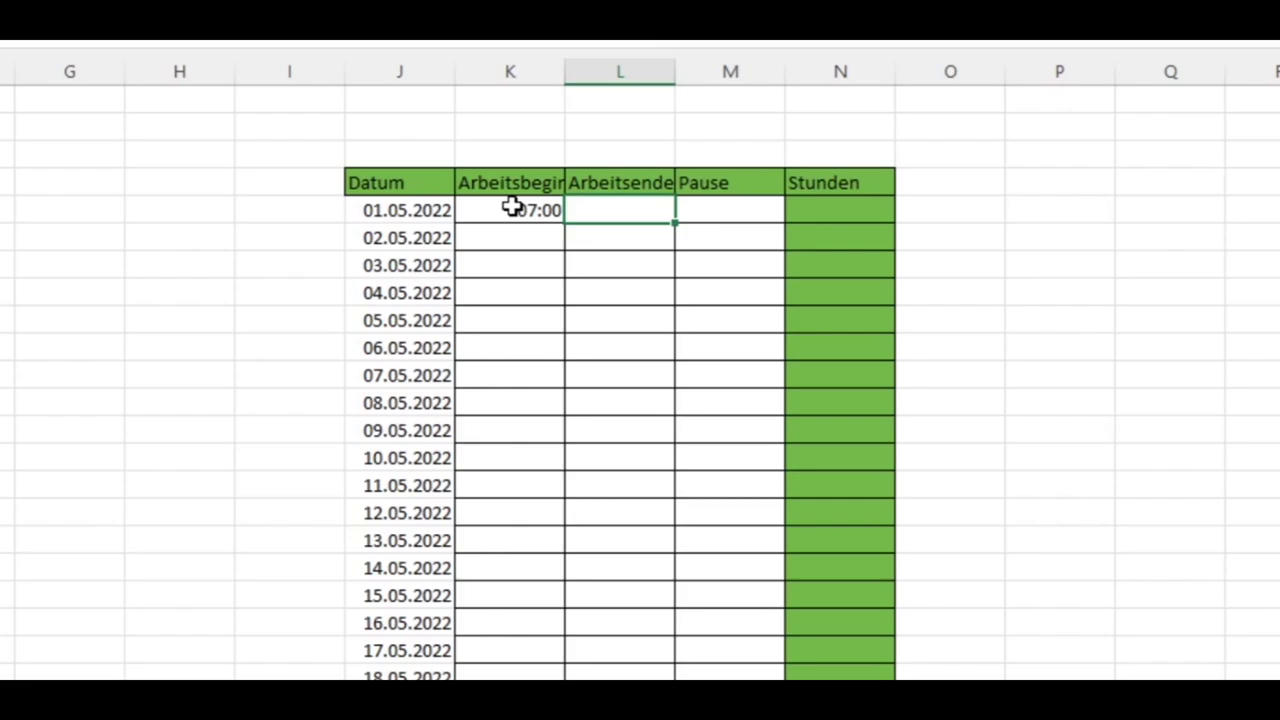
text(15:20)
key(Right)
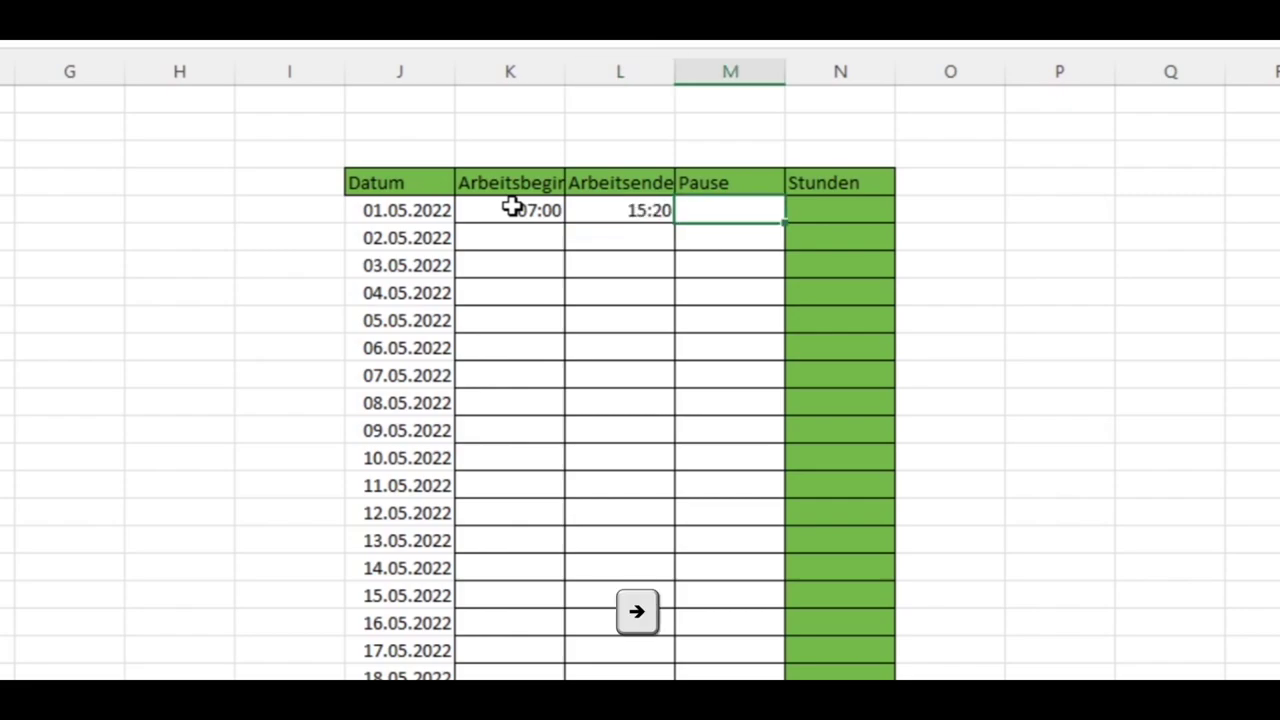
text(1:00)
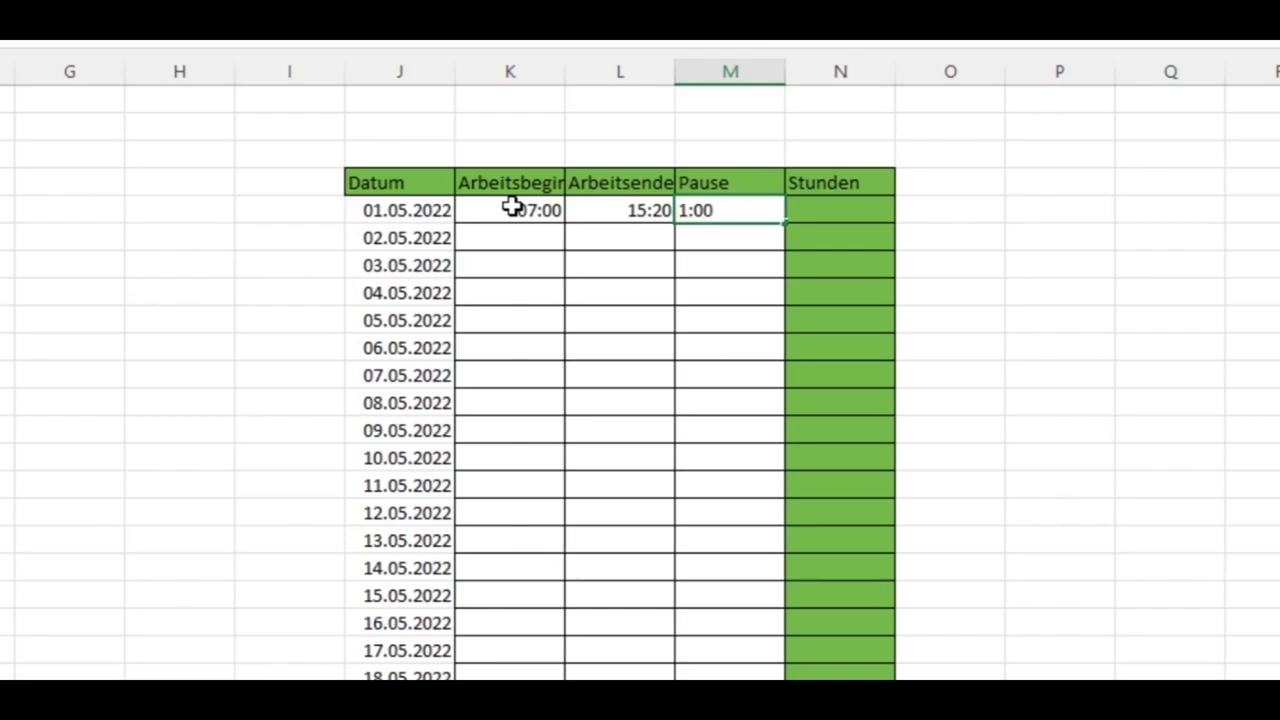
key(Right)
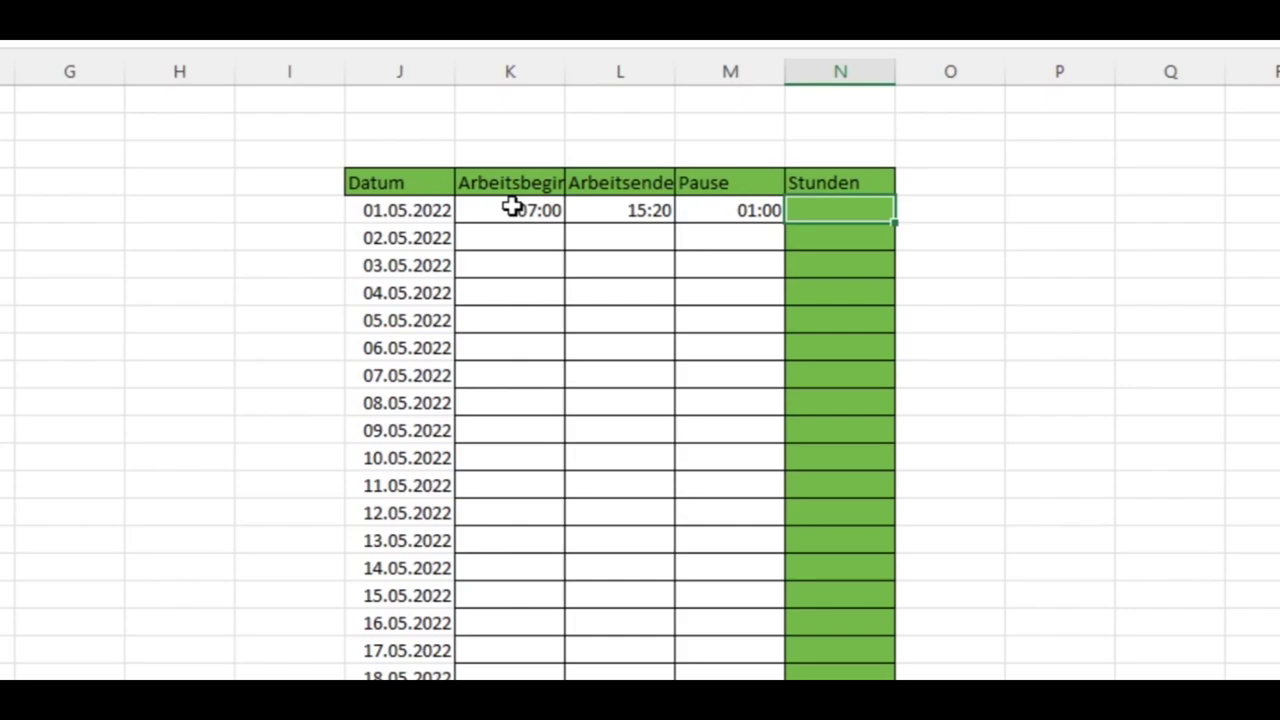
Step: Enter =L12-K12-M12 in N12 so the day's Stunden show 07:20
text(=)
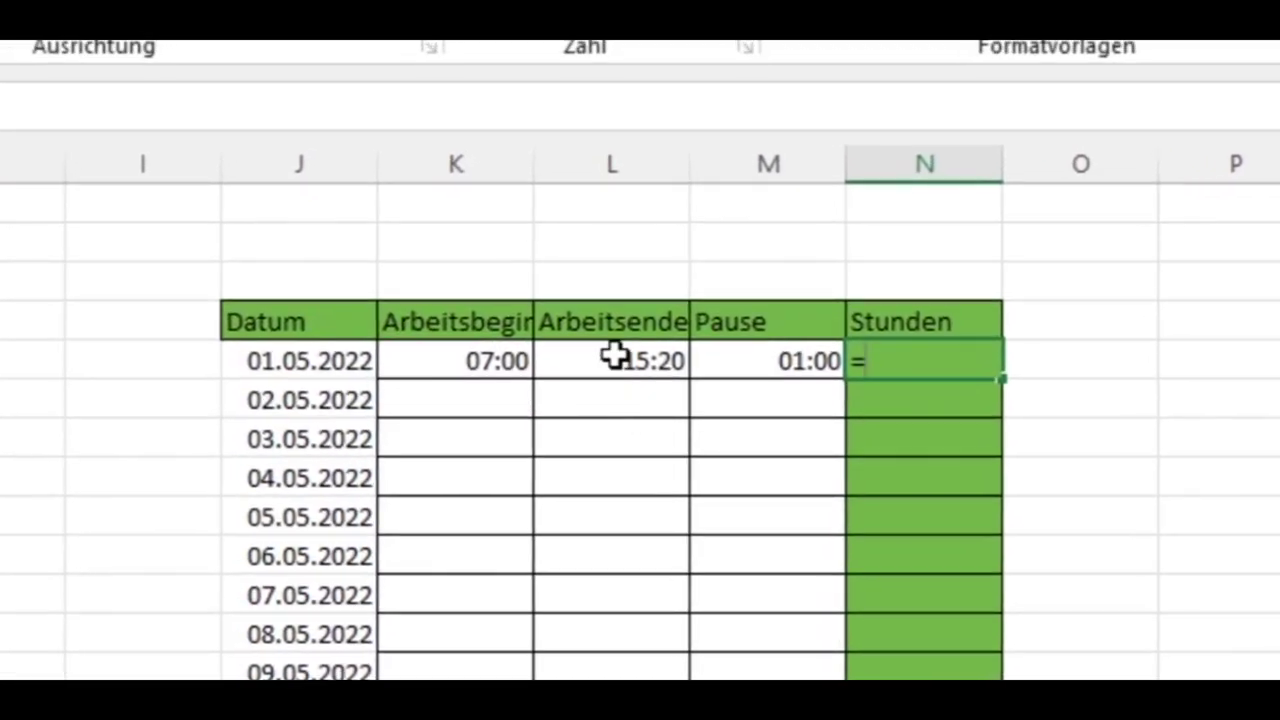
click(613, 356)
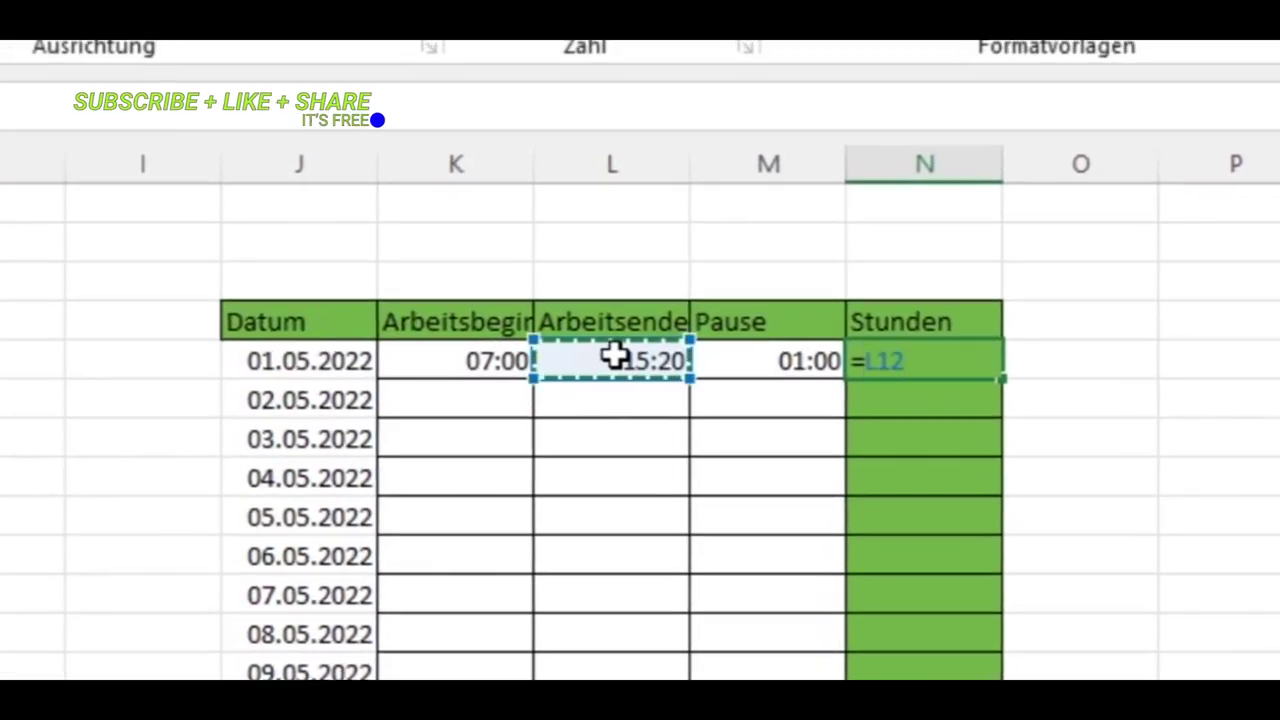
text(-)
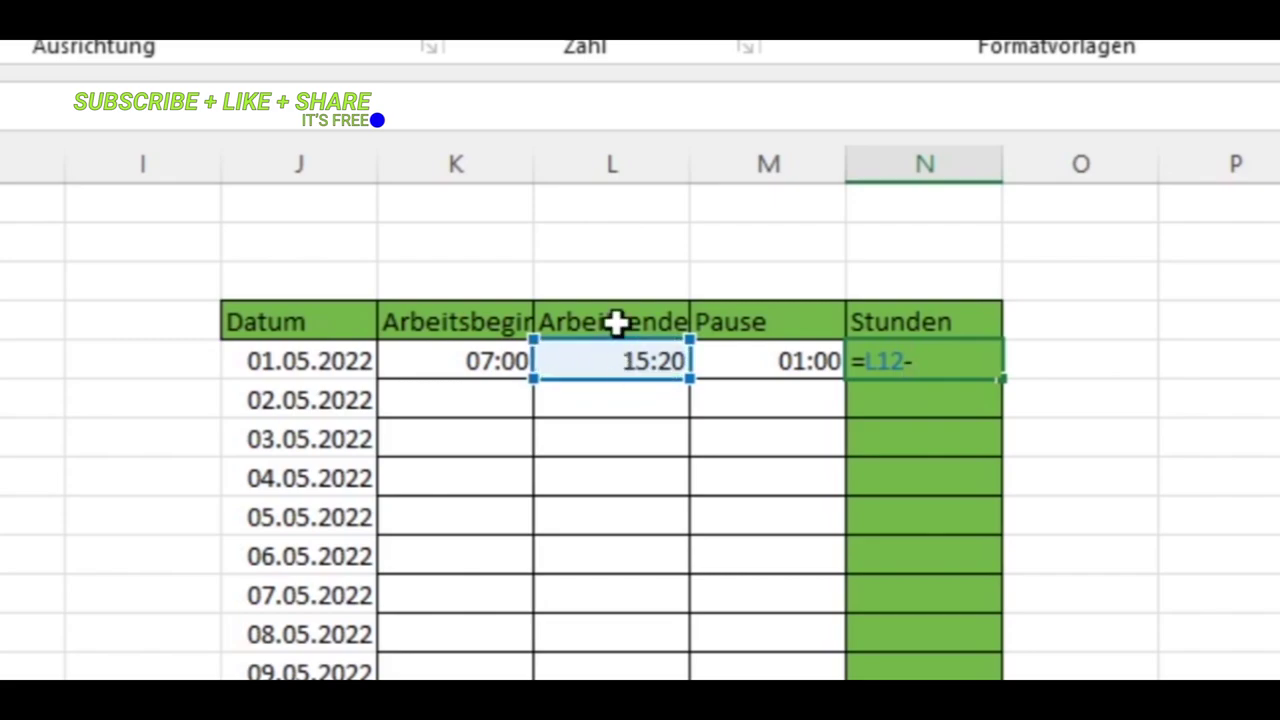
click(423, 350)
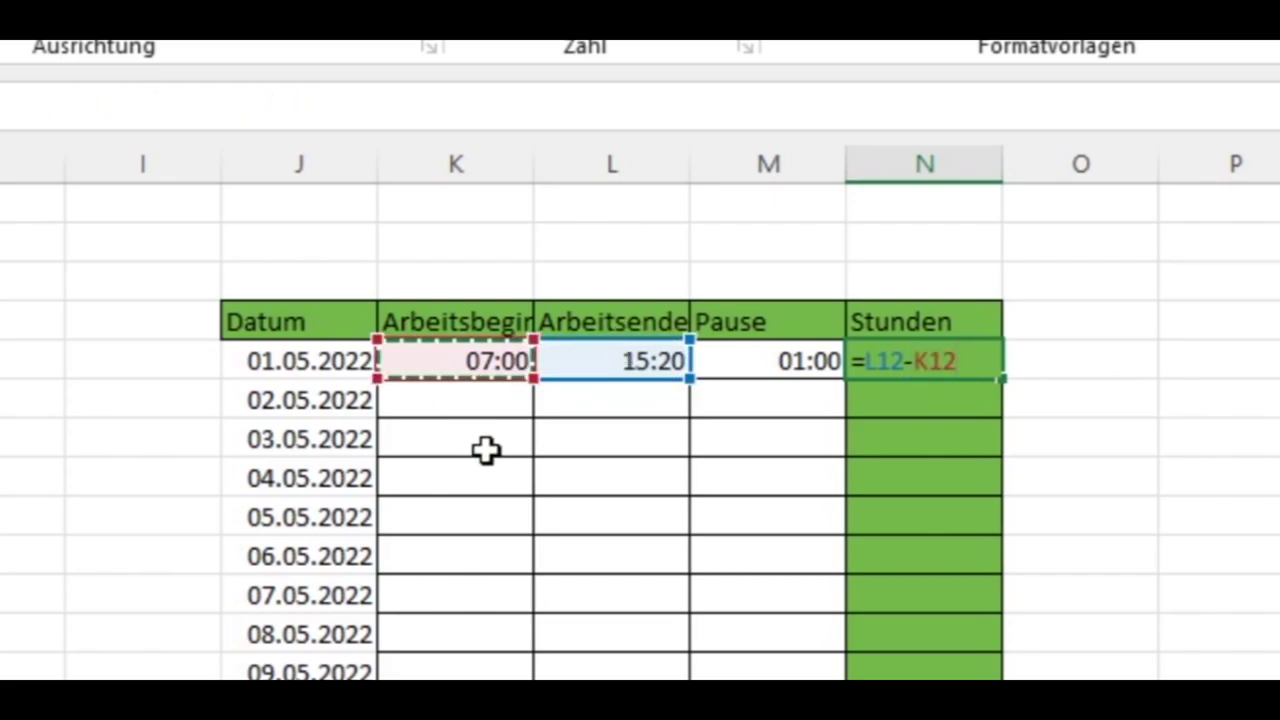
text(-)
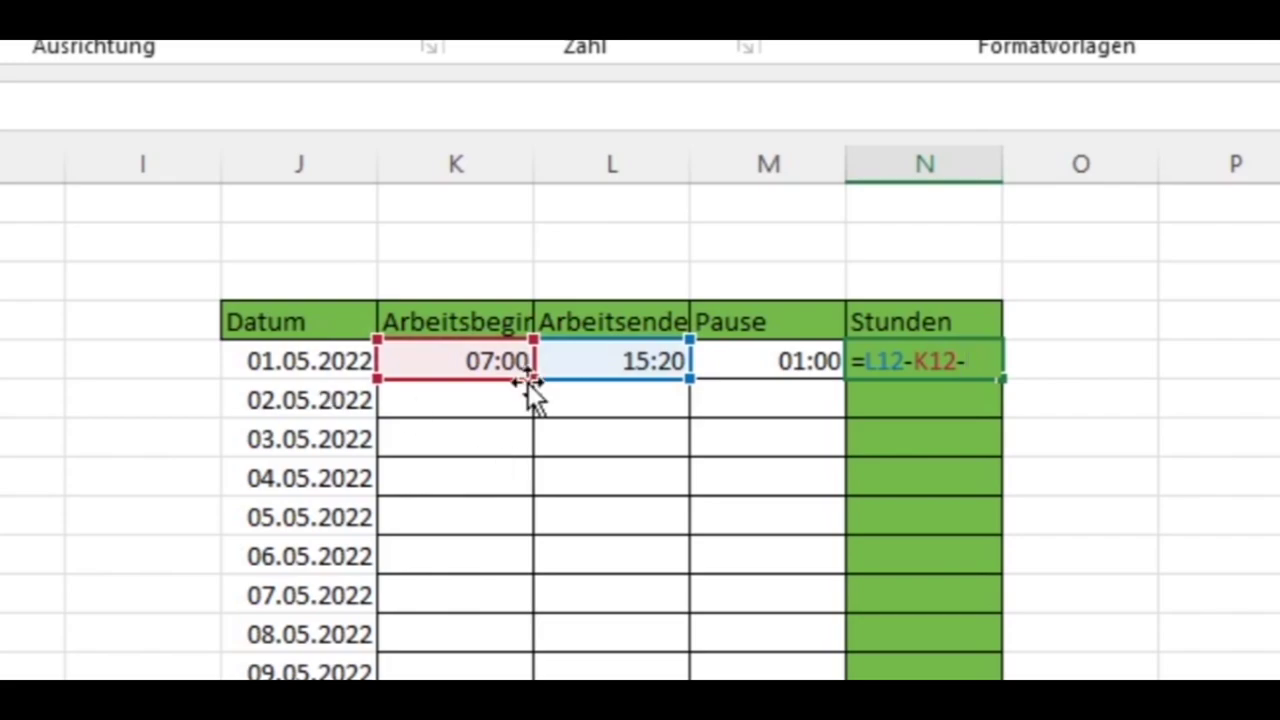
click(762, 351)
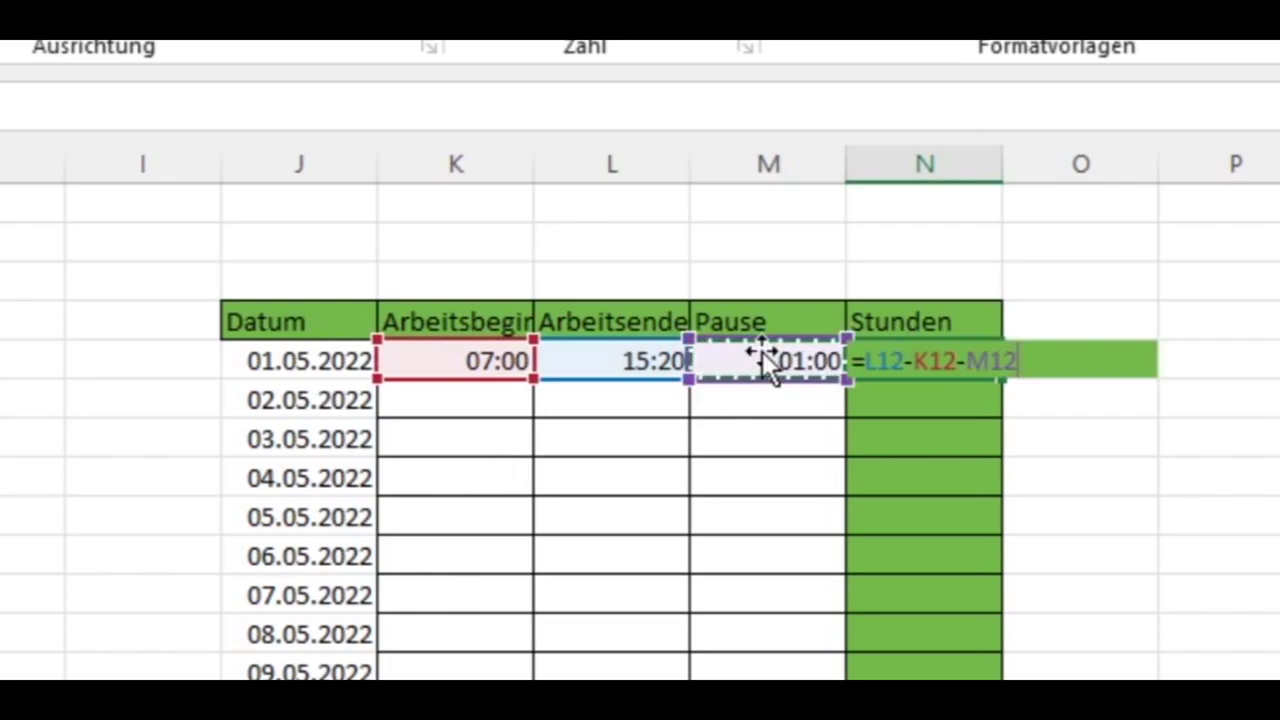
key(Return)
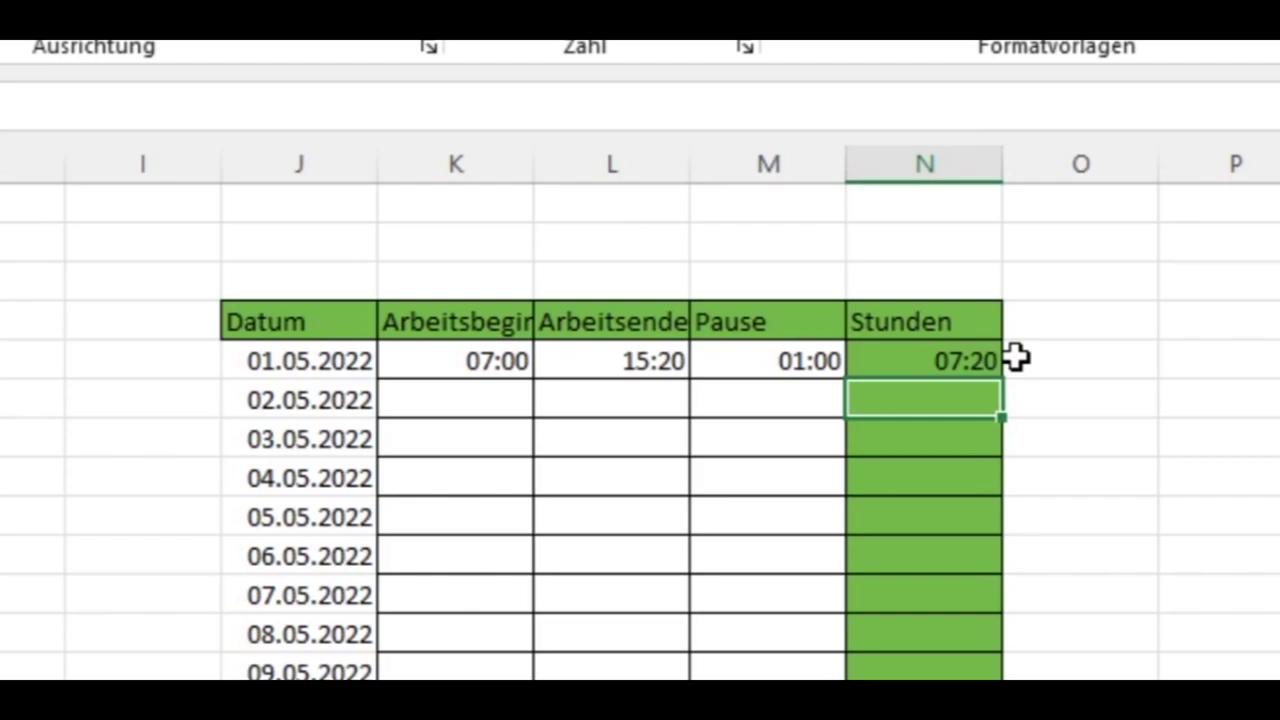
click(934, 353)
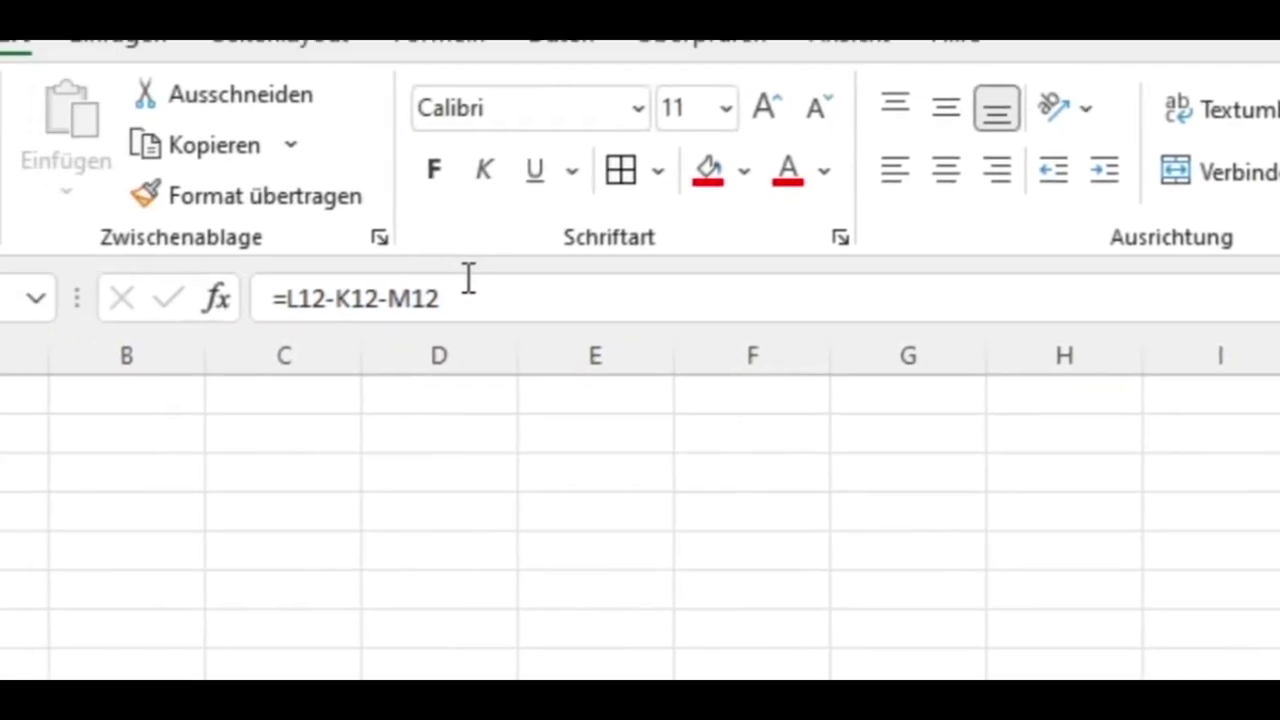
Step: Wrap the N12 formula in parentheses and multiply it by 24
click(490, 285)
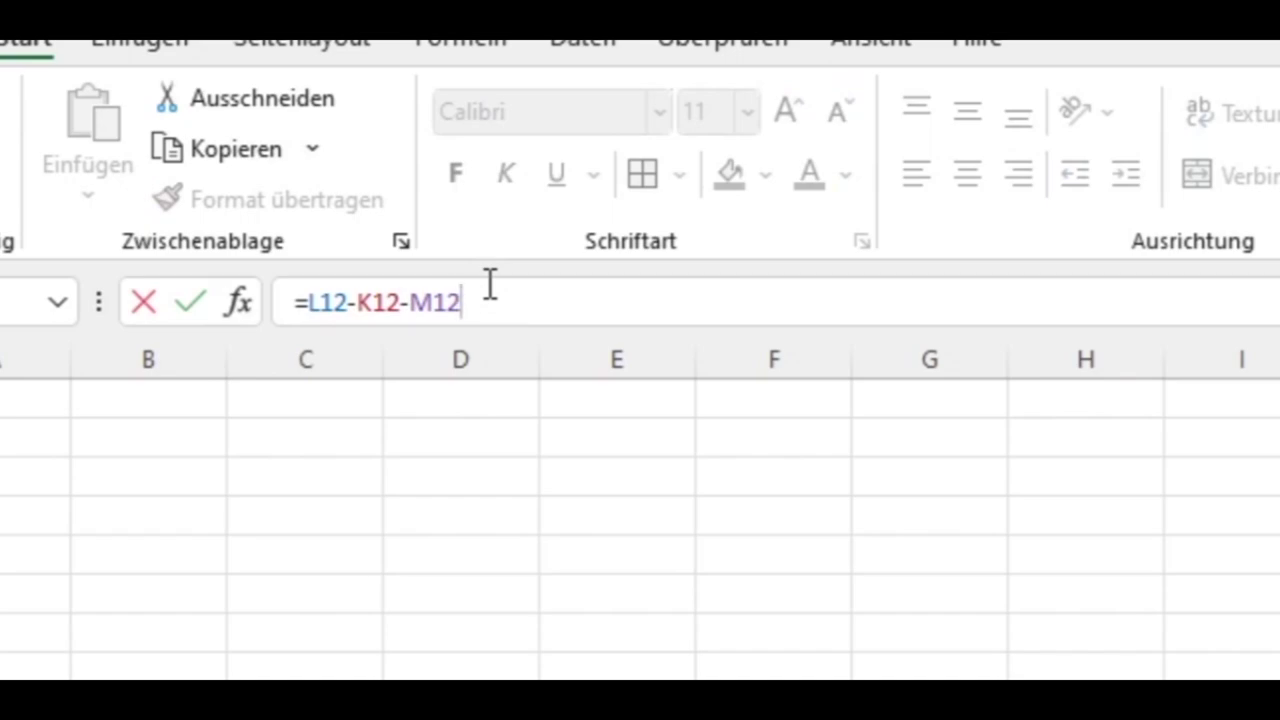
text())
key(Left)
key(Left)
key(Left)
key(Left)
key(Left)
key(Left)
key(Left)
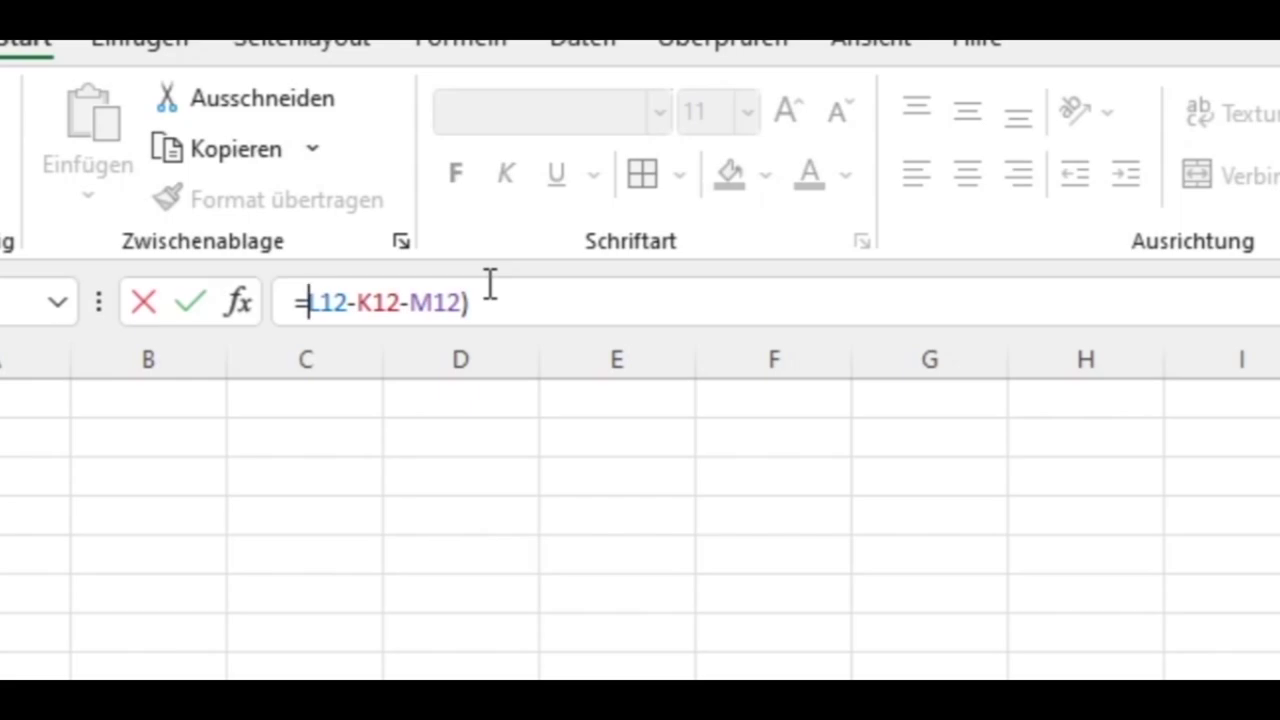
text(()
key(Right)
key(Right)
key(Right)
key(Right)
key(Right)
key(Right)
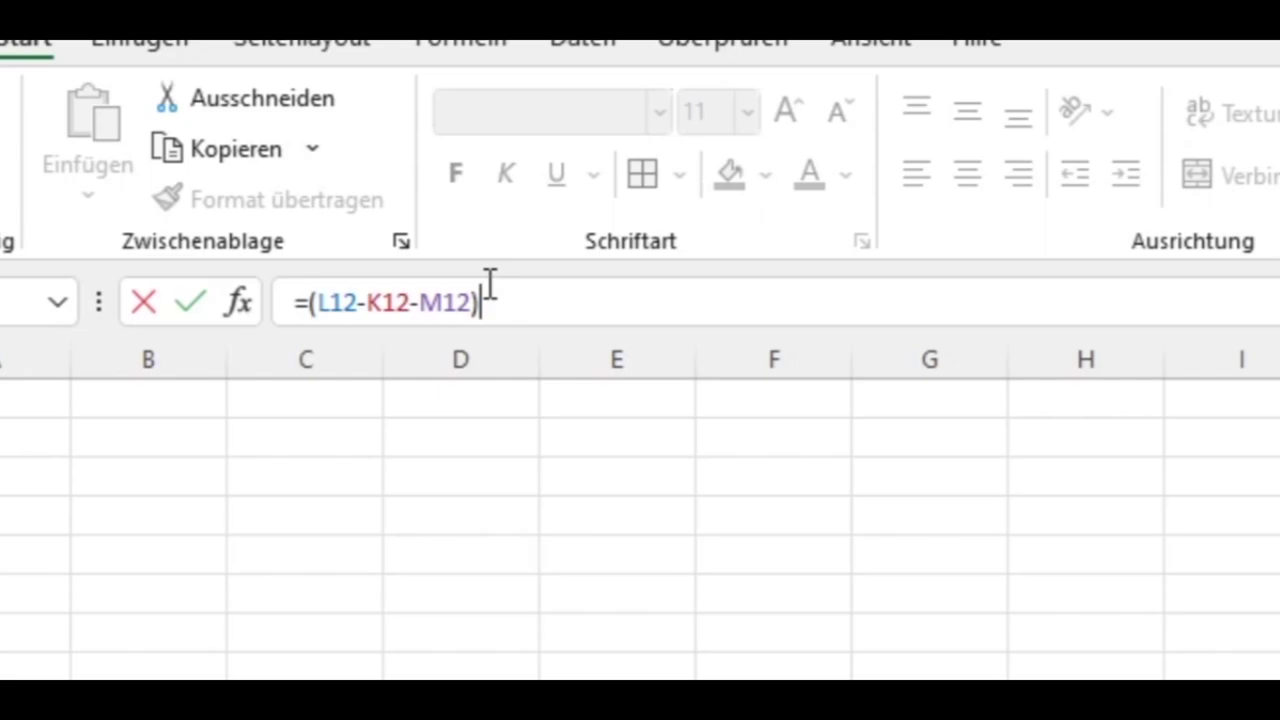
text(^24)
key(Return)
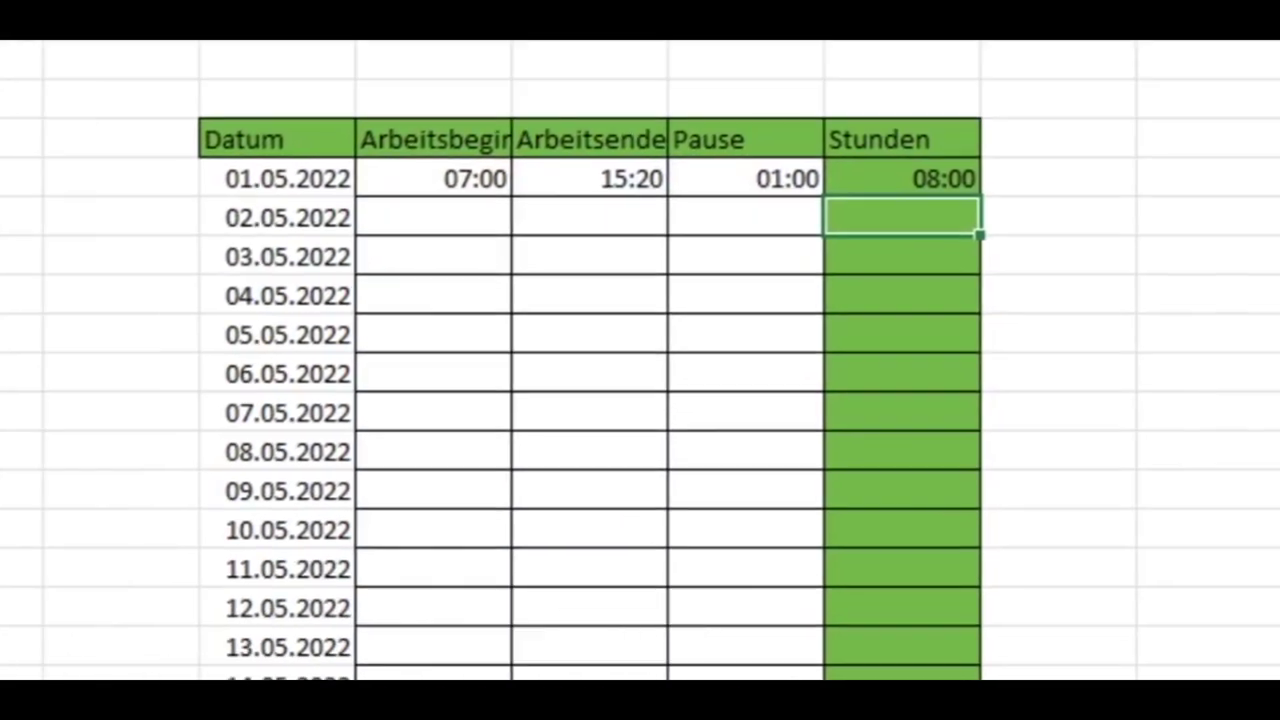
click(890, 179)
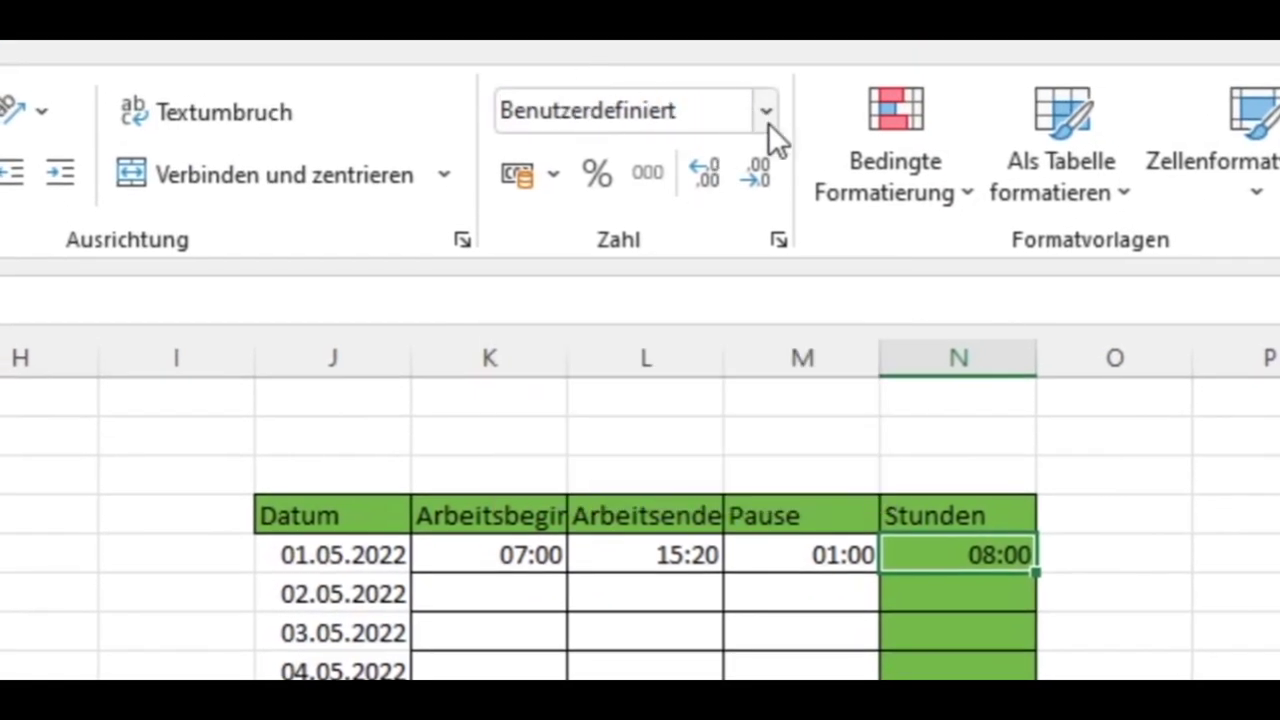
Step: Format N12 as a decimal number (7,33) and fill the formula down to 31.05.2022
click(767, 123)
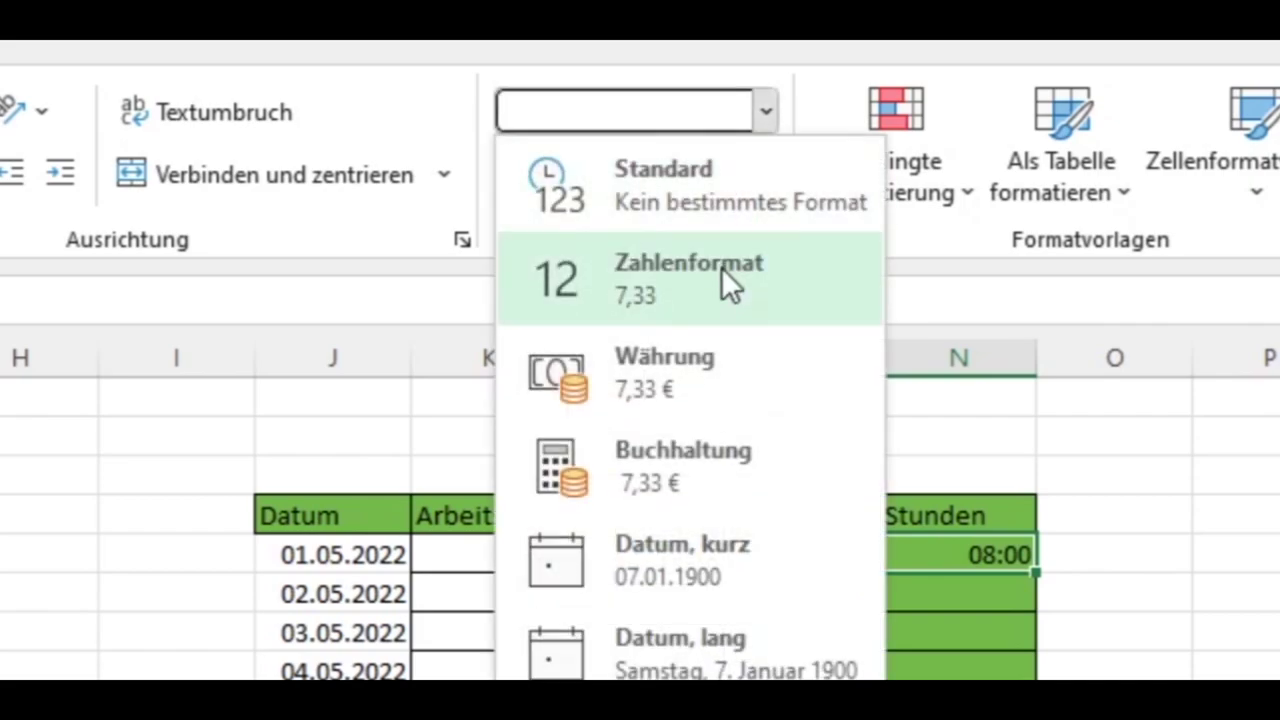
click(722, 268)
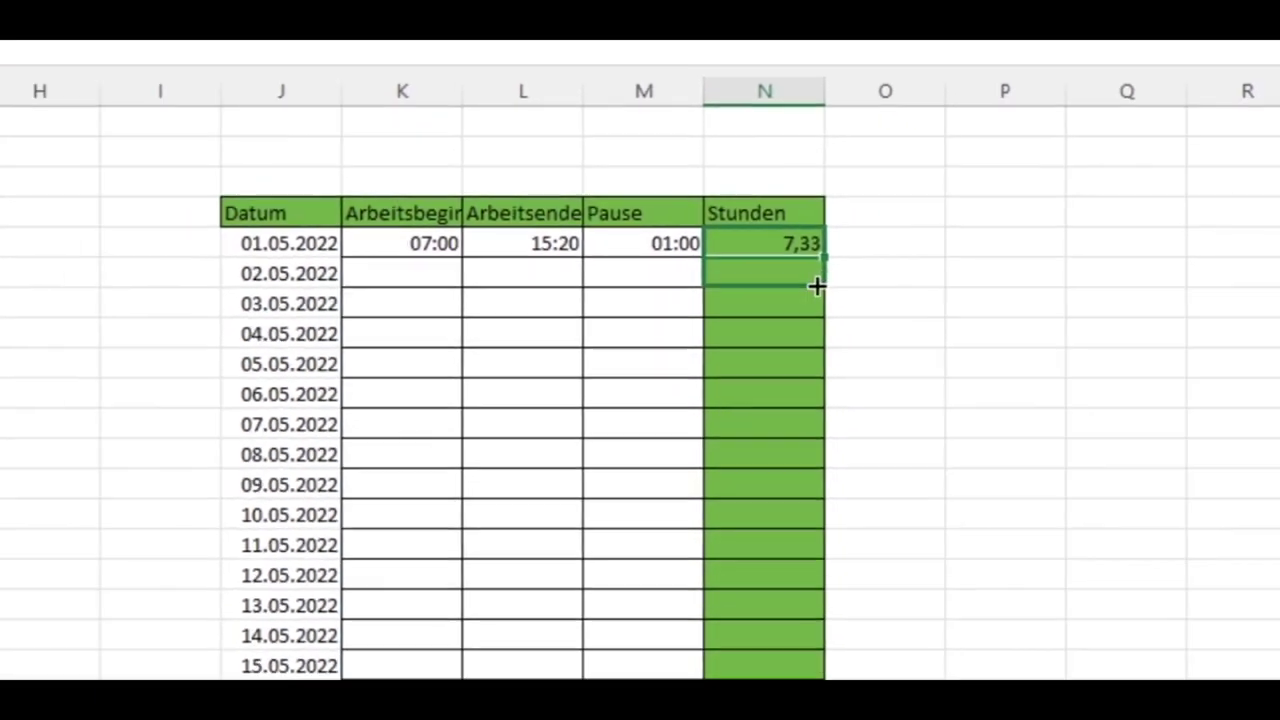
drag(872, 279, 731, 607)
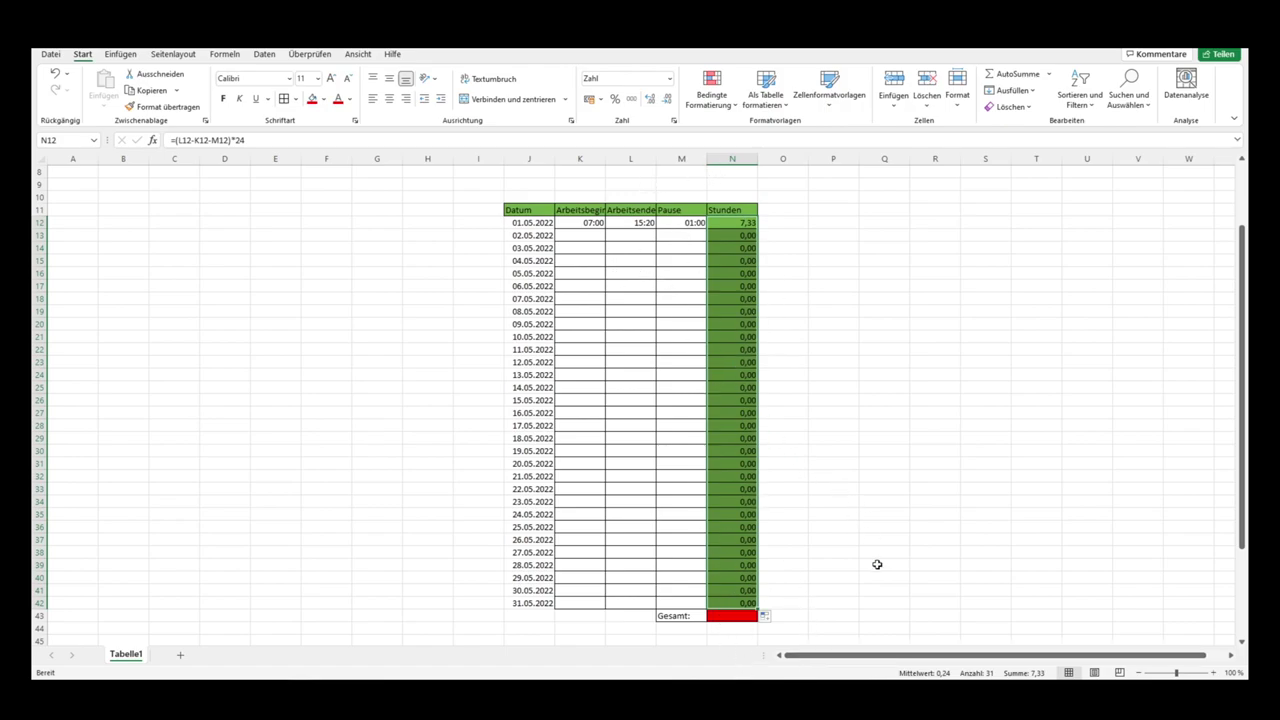
Step: Select the Gesamt total cell N43 below the Stunden column
click(740, 618)
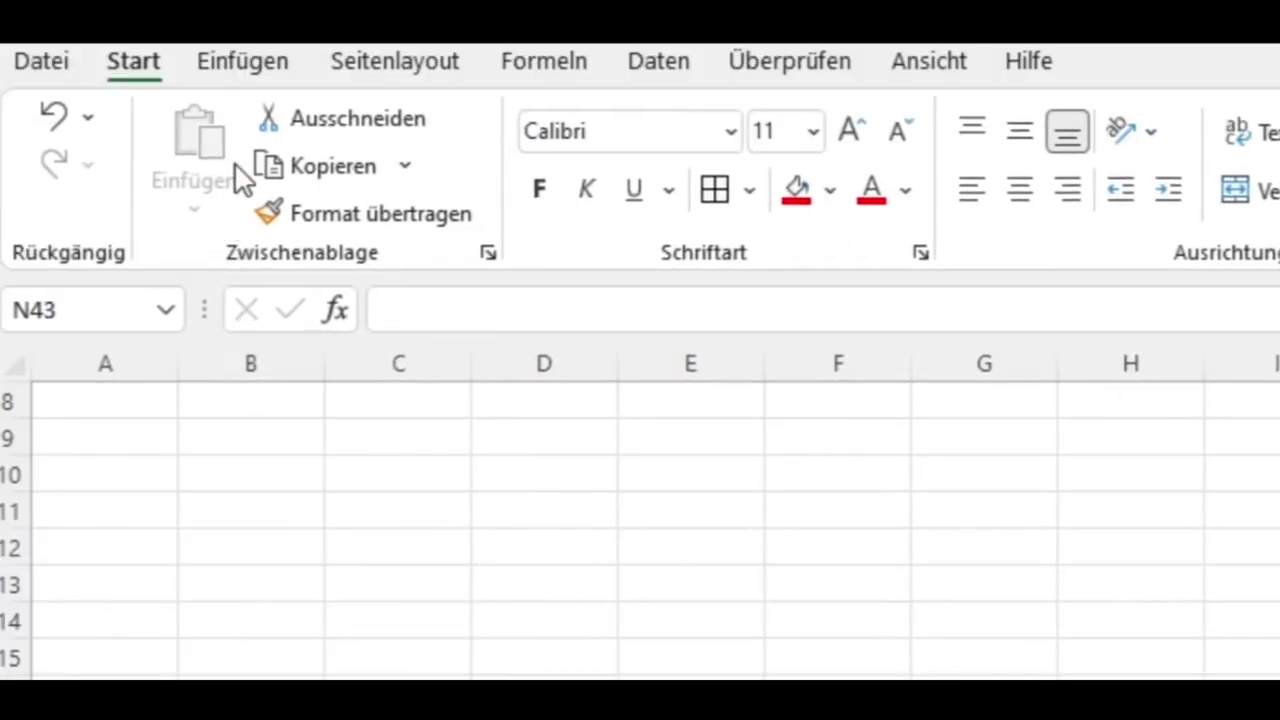
Step: Total the Stunden column in Gesamt with AutoSumme =SUMME(N12:N42), giving 7,33
click(566, 51)
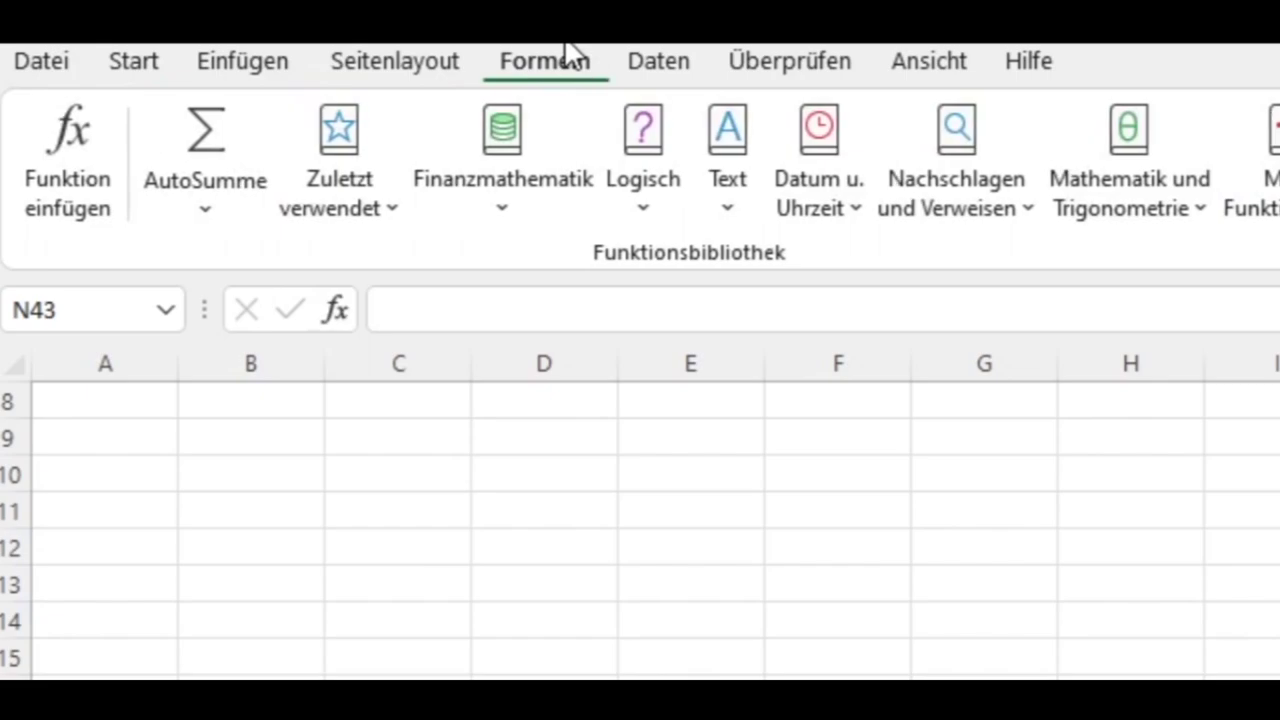
click(229, 144)
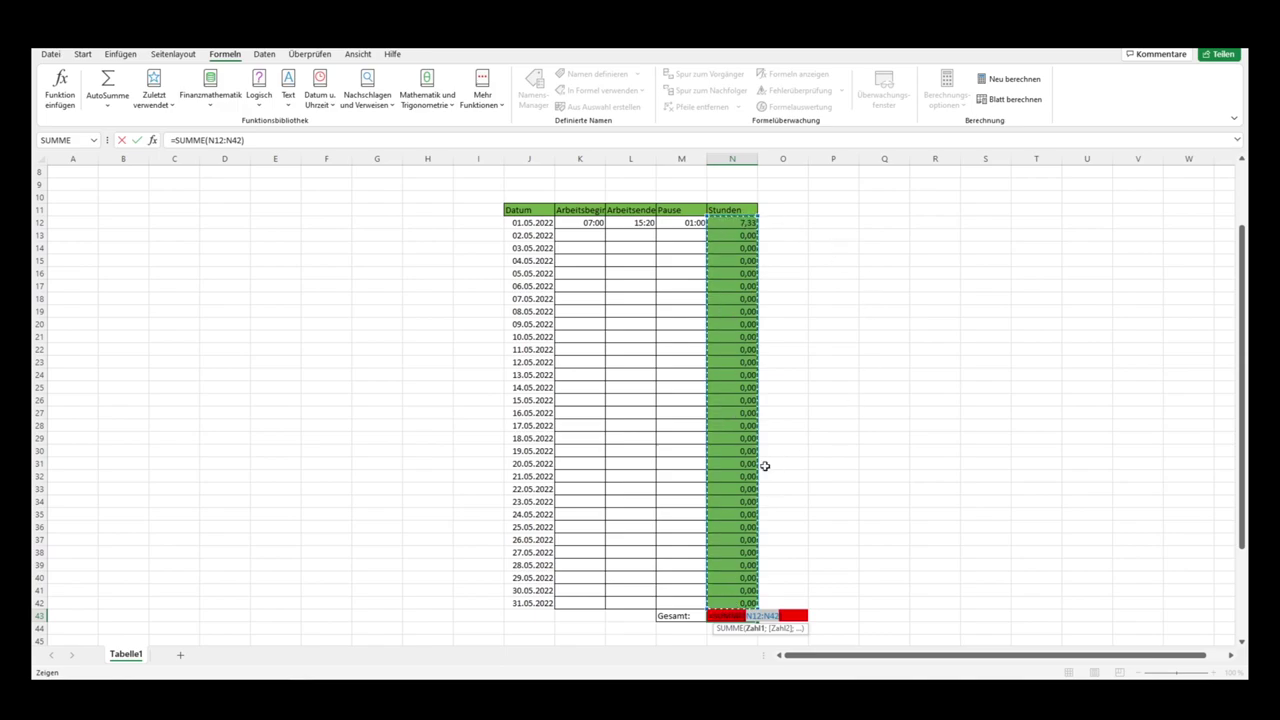
key(Return)
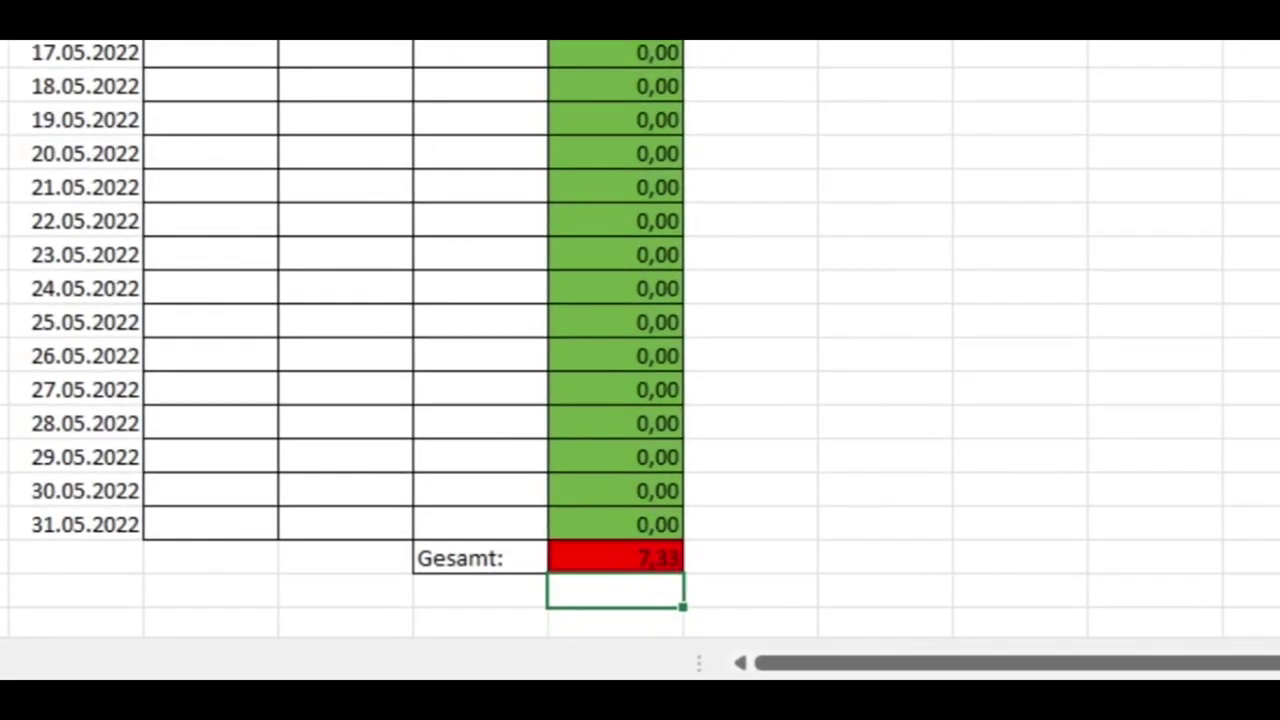
click(229, 87)
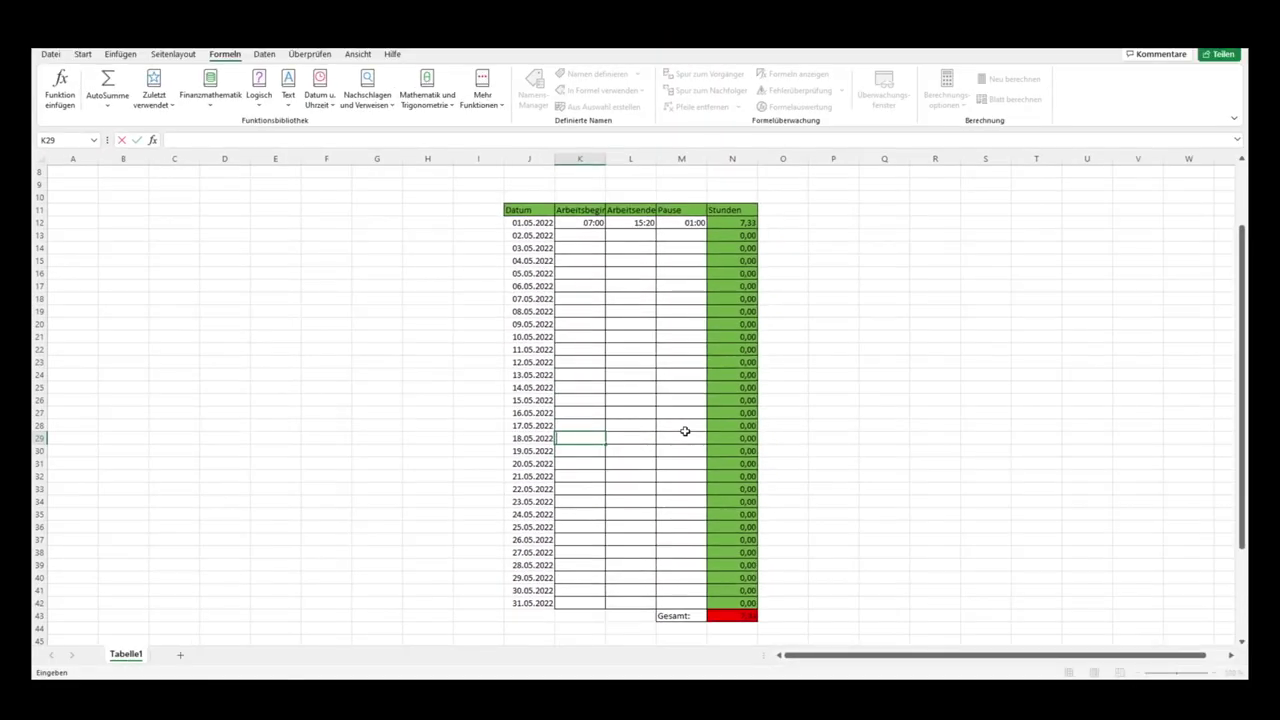
Step: Enter 08:00 start, 19:00 end and 00:30 break for 18.05.2022, giving 10,50 hours
text(08:00)
key(Tab)
text(19:00)
key(Tab)
text(00:30)
key(Tab)
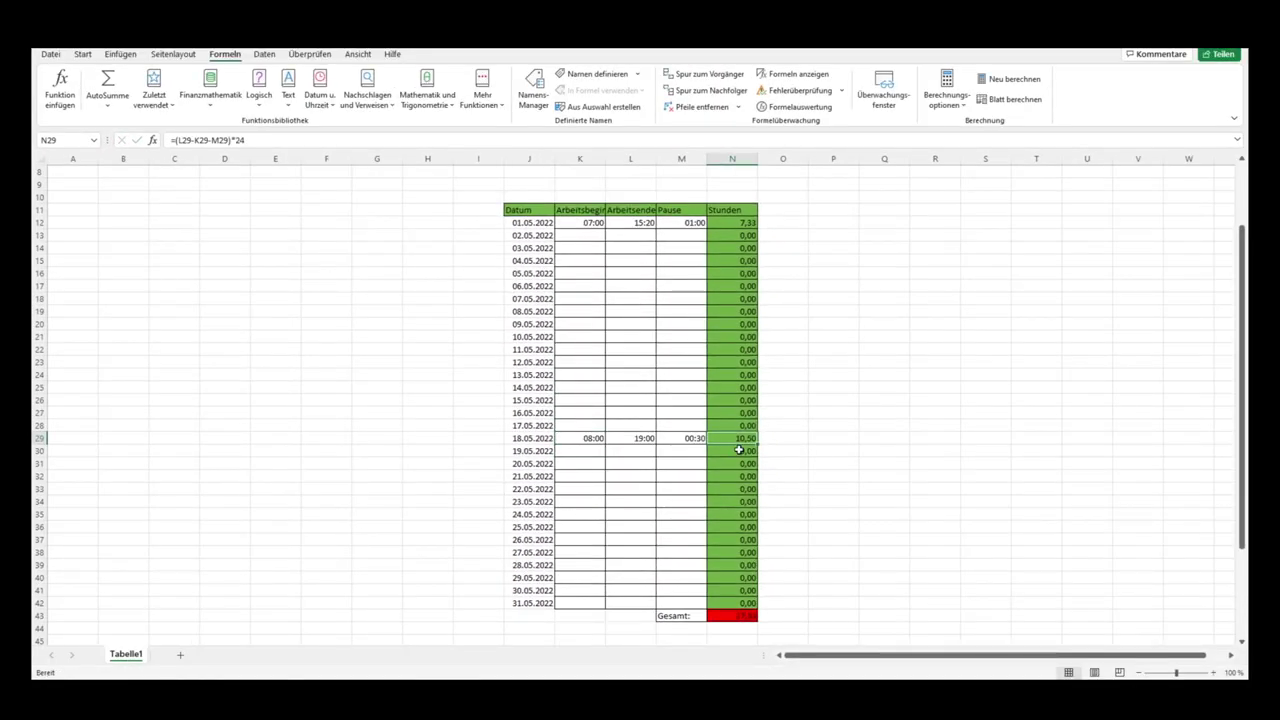